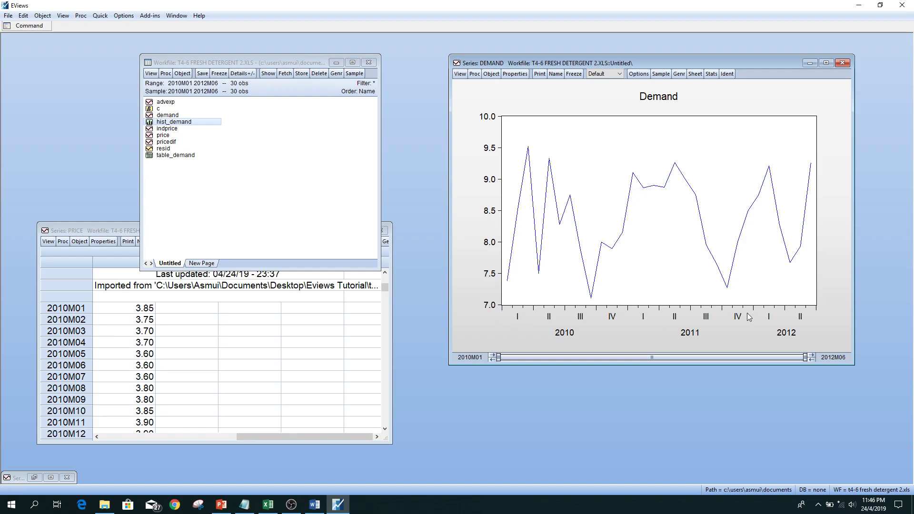
Step: Copy the Demand line graph into the blank Word document, centre it, and place the cursor below it
click(701, 141)
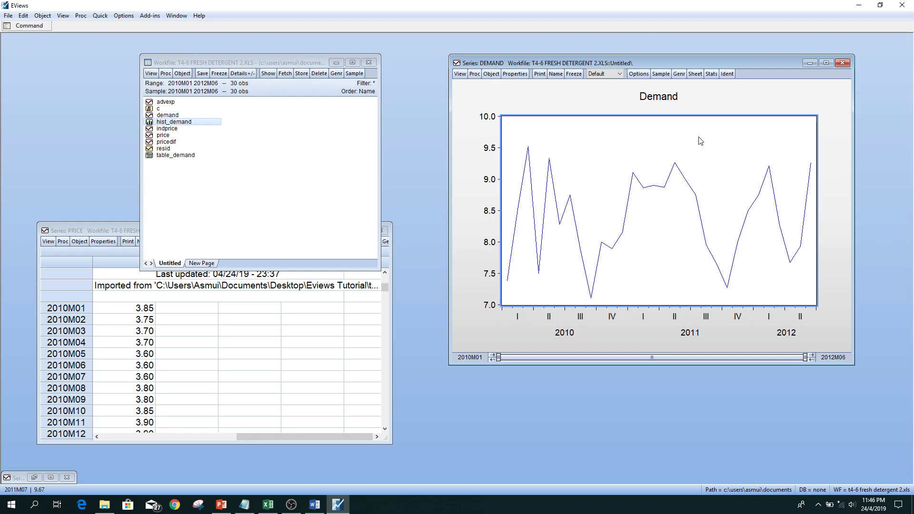
right_click(700, 140)
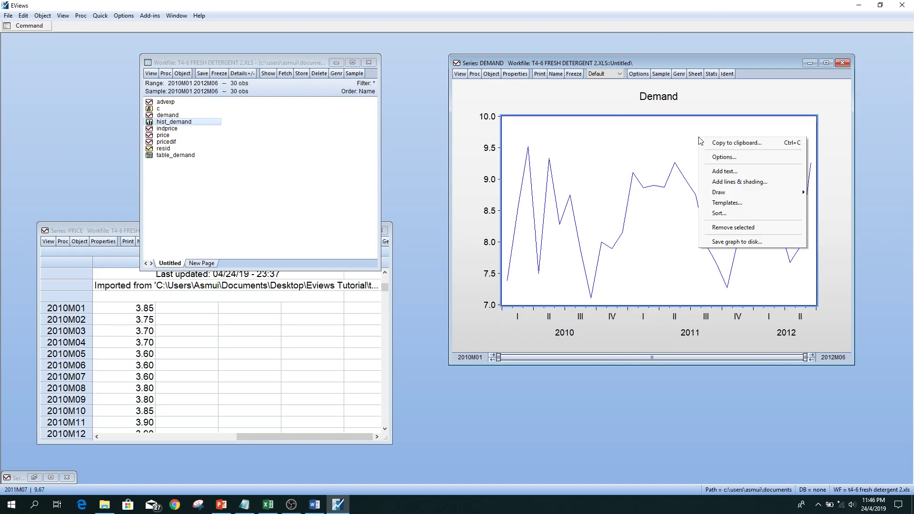
click(736, 143)
click(316, 508)
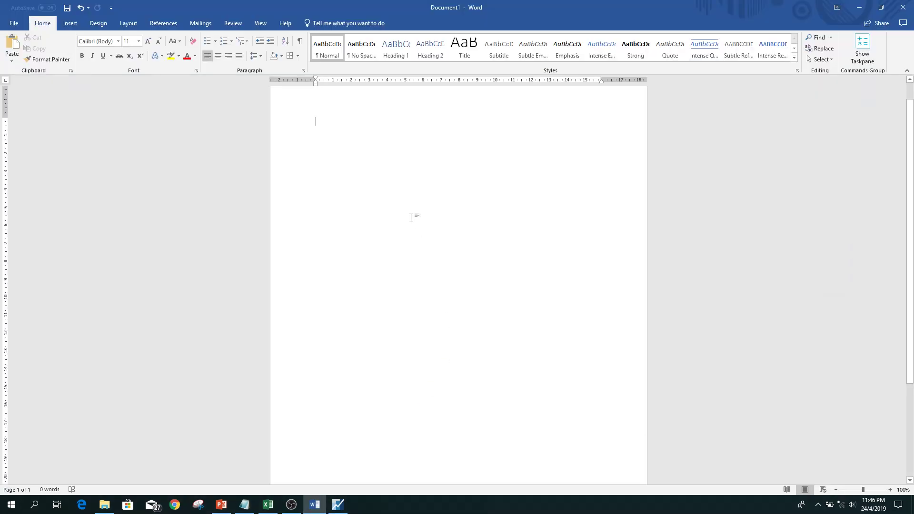
right_click(345, 141)
click(366, 182)
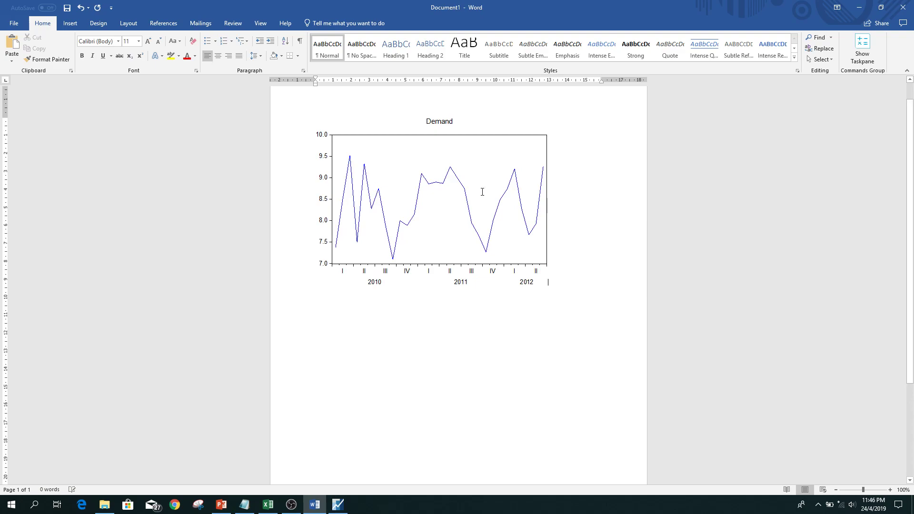
click(218, 56)
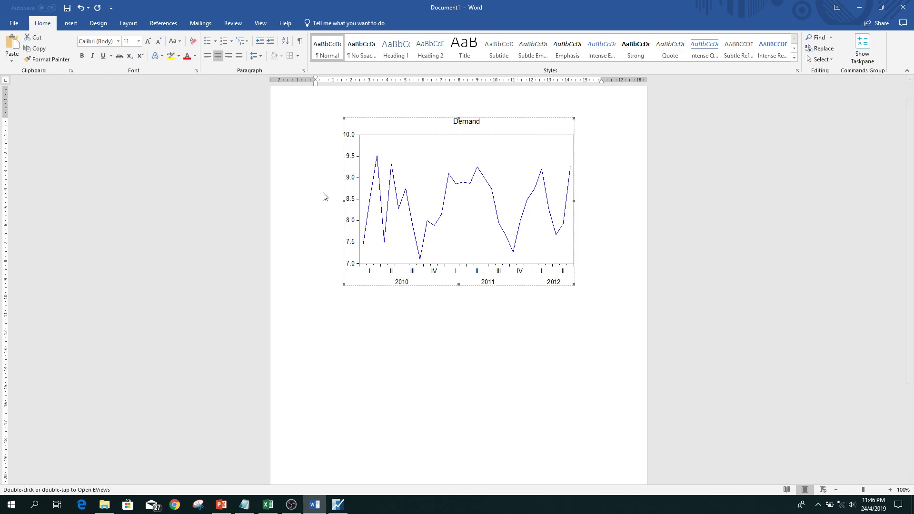
click(345, 316)
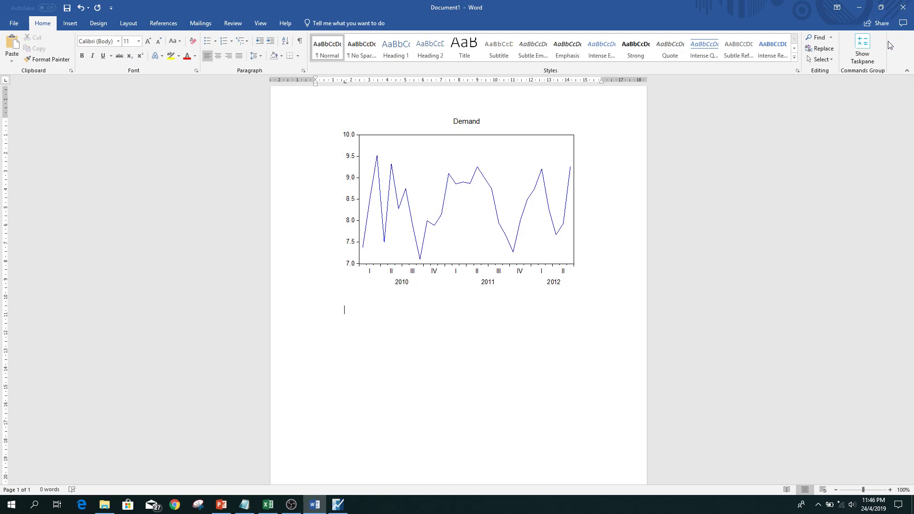
Step: Return to EViews and minimise the PRICE and DEMAND series windows, leaving the workfile window open
click(859, 7)
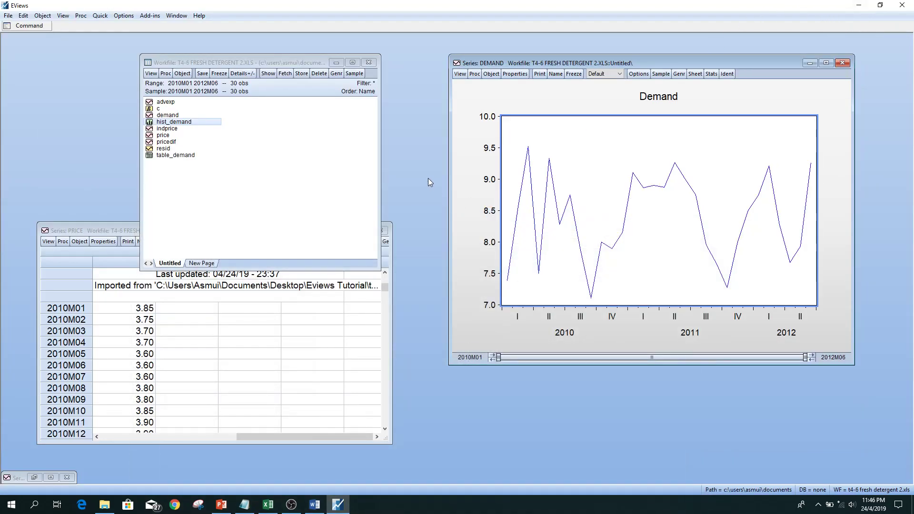
click(576, 92)
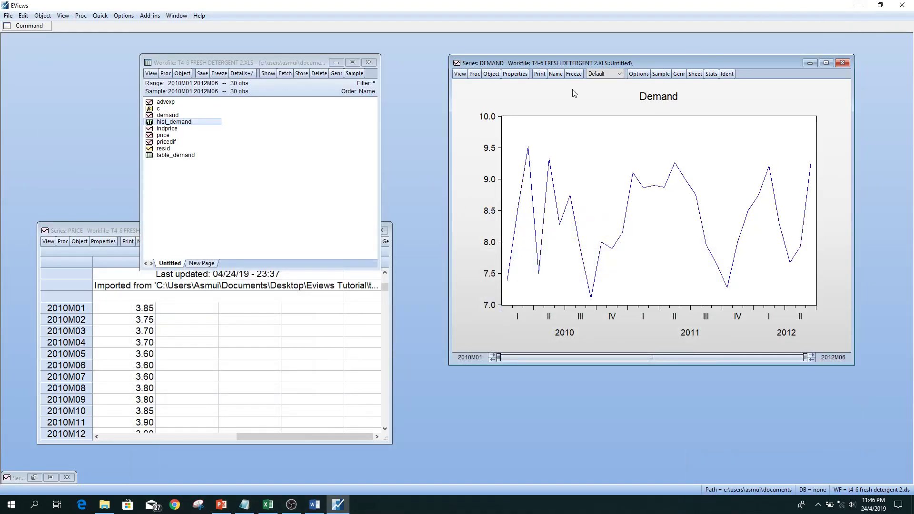
click(379, 343)
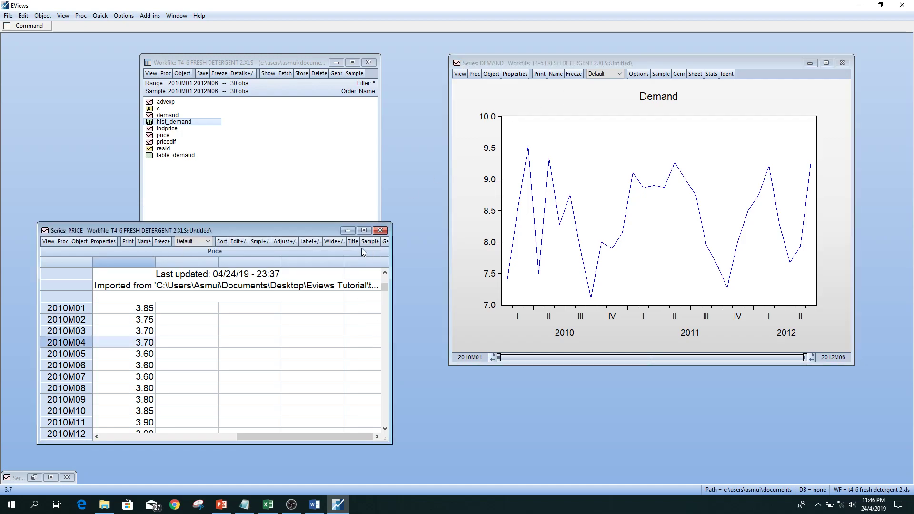
click(352, 231)
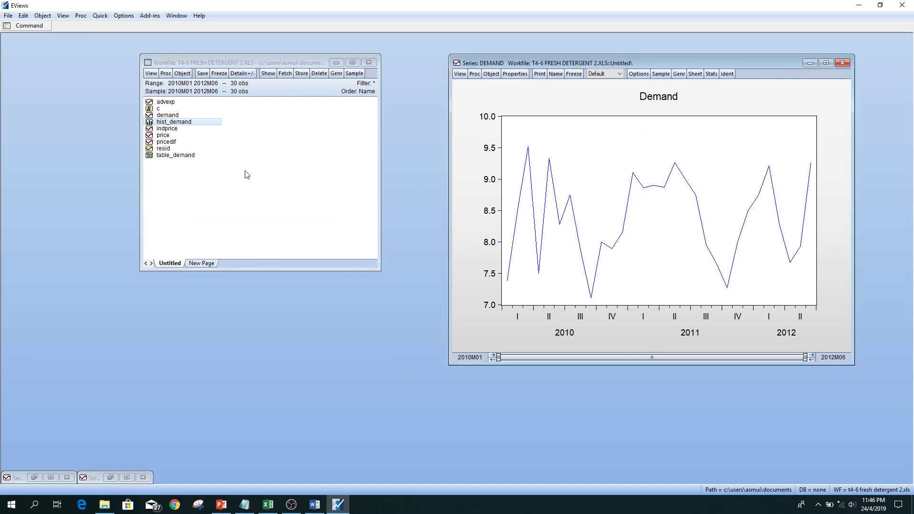
click(814, 63)
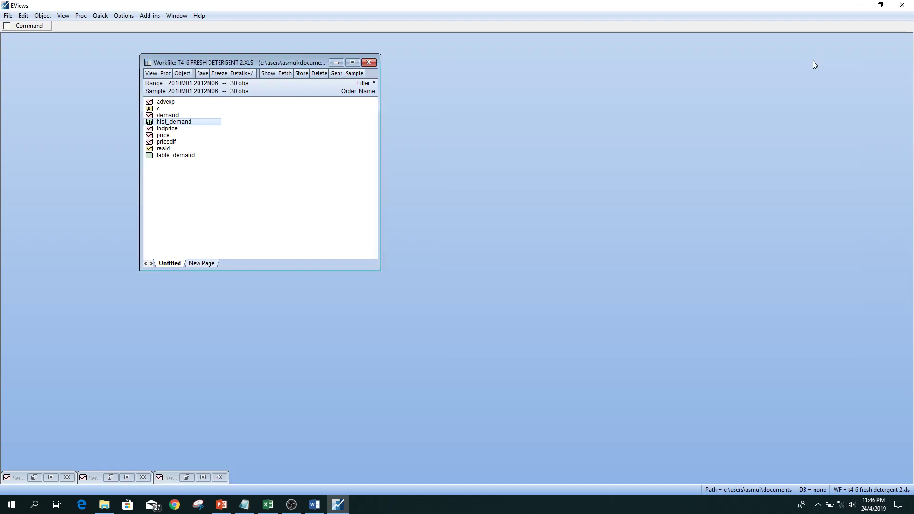
Step: Open the series demand, price, indprice, pricedif and advexp, in that order, as one group in a maximised window
click(248, 210)
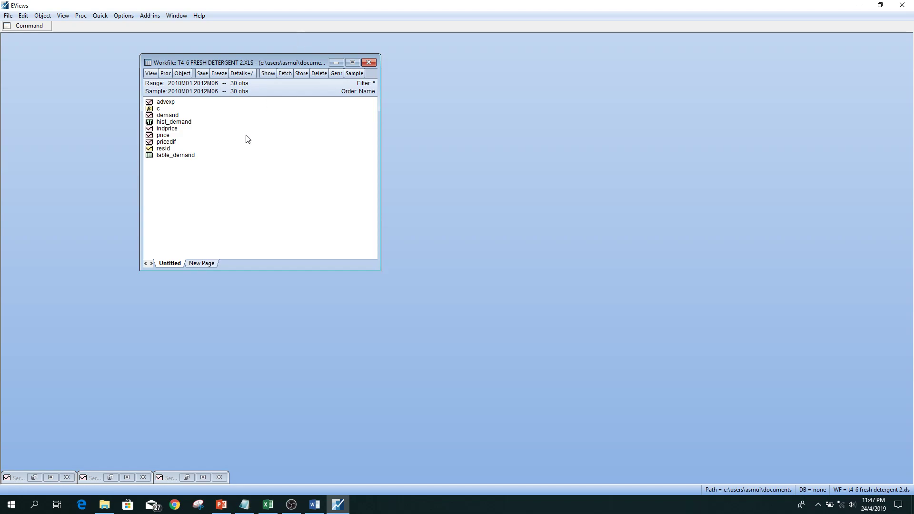
click(177, 116)
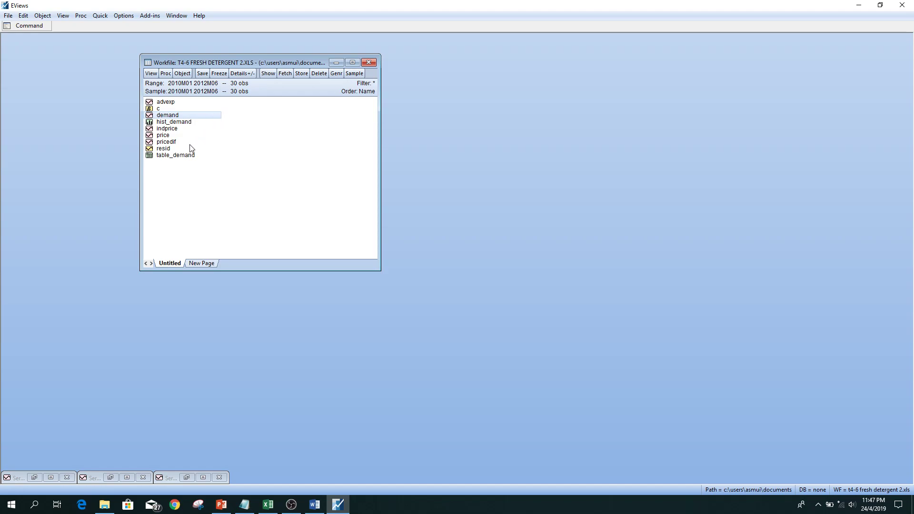
ctrl+click(175, 135)
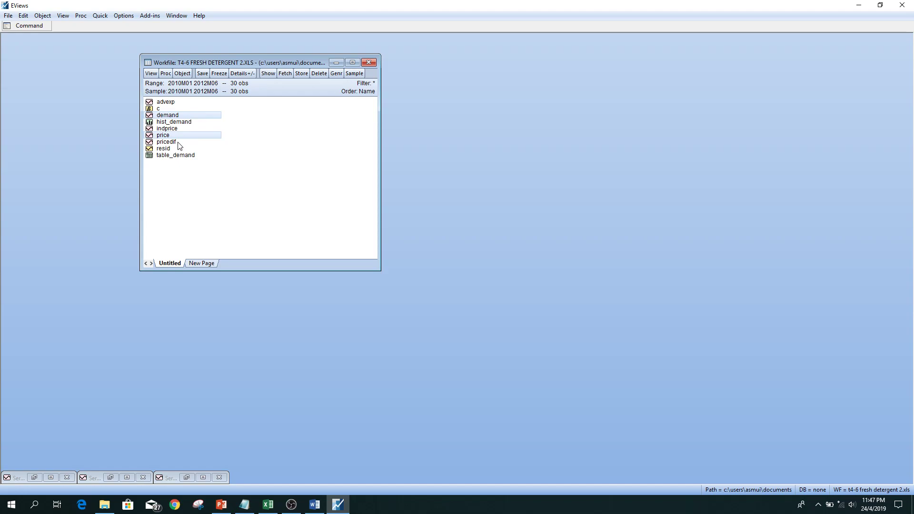
ctrl+click(175, 129)
ctrl+click(168, 142)
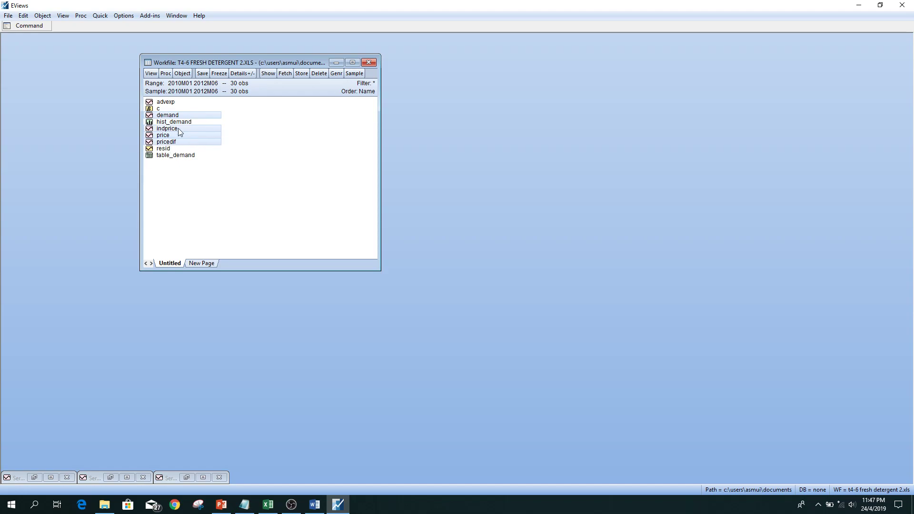
ctrl+click(176, 102)
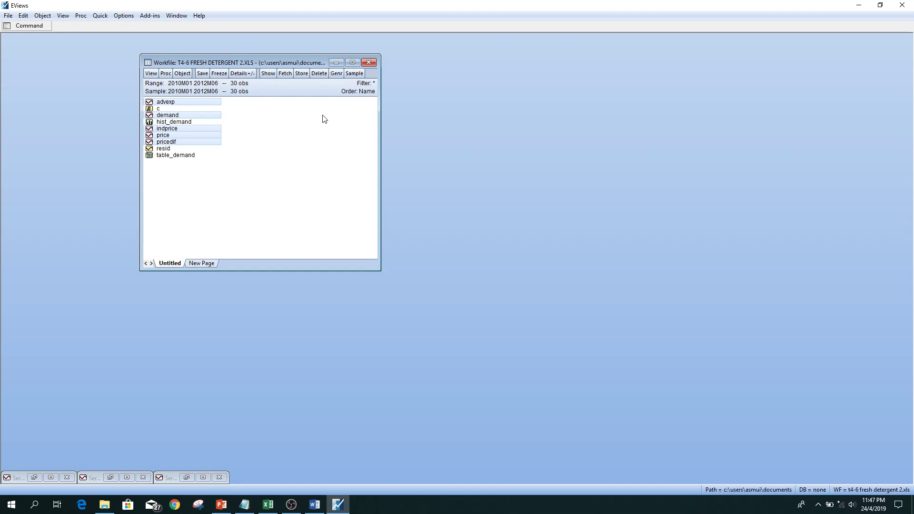
right_click(190, 120)
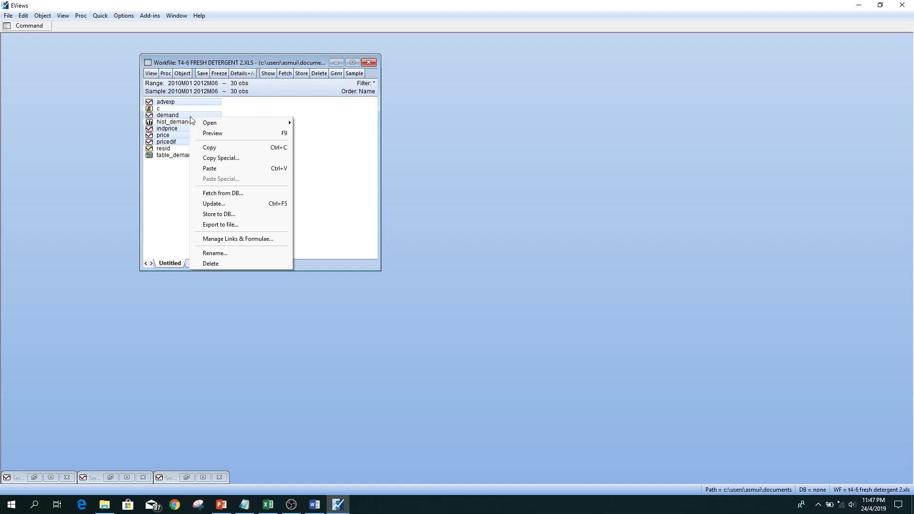
mouse_move(209, 126)
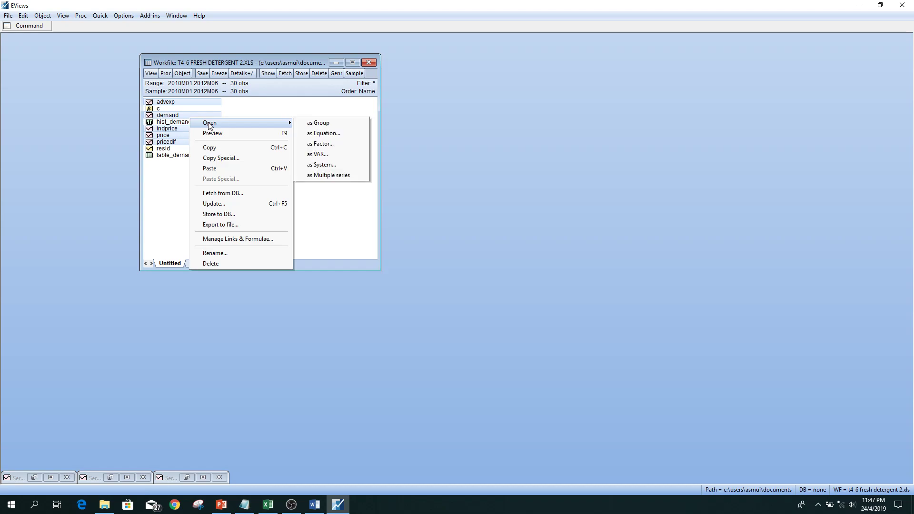
click(324, 125)
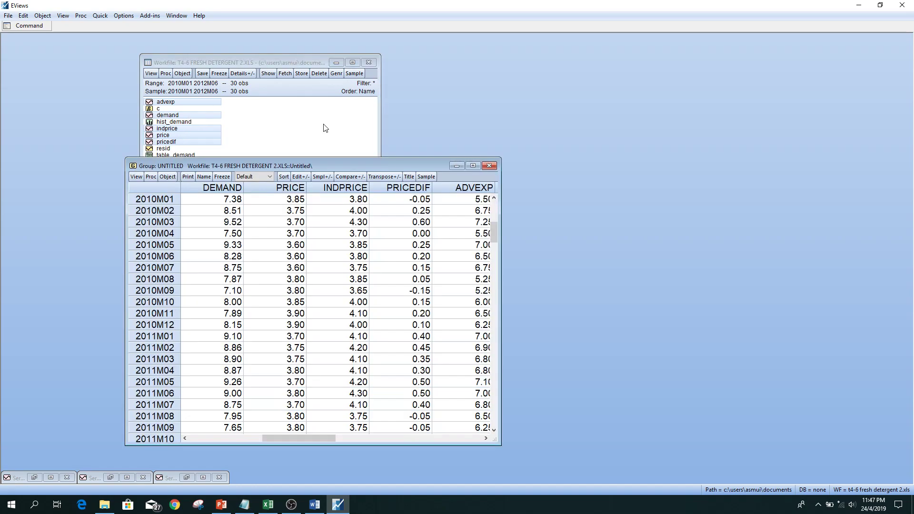
click(473, 166)
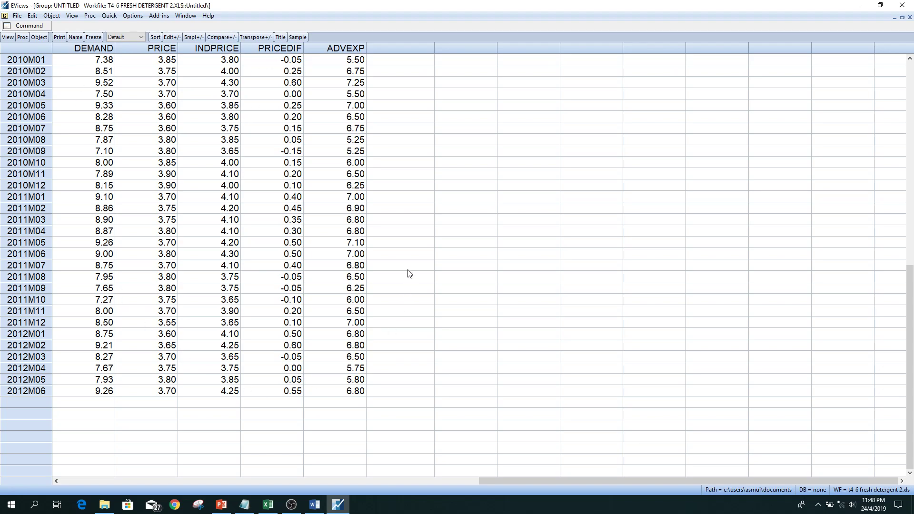
Step: Display the descriptive statistics for all five series in the group
click(8, 38)
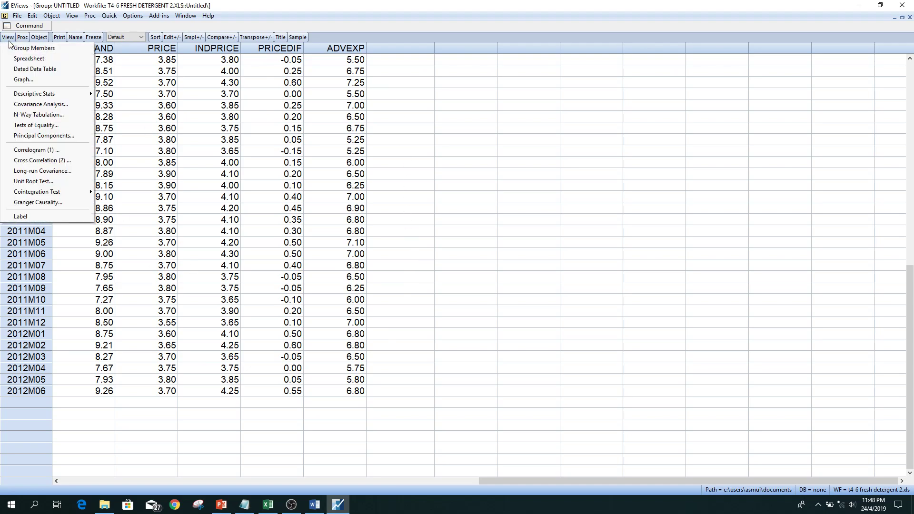
mouse_move(37, 96)
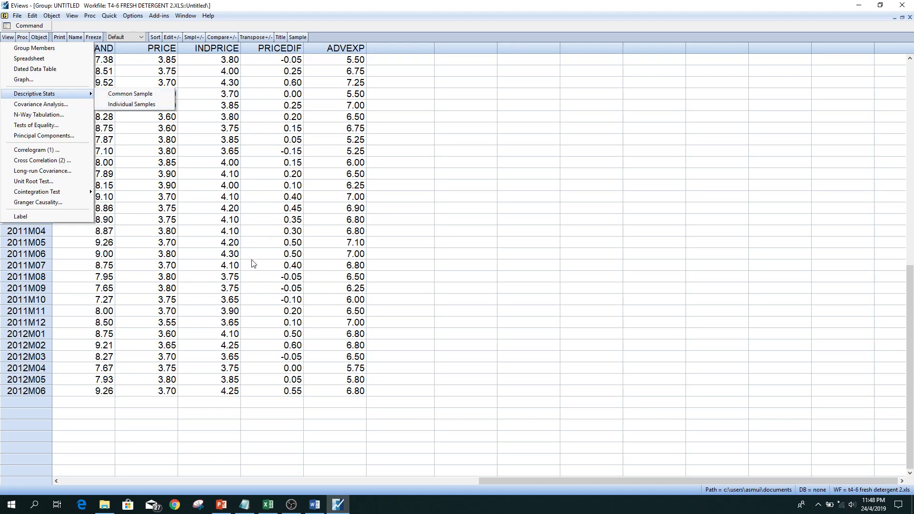
click(136, 100)
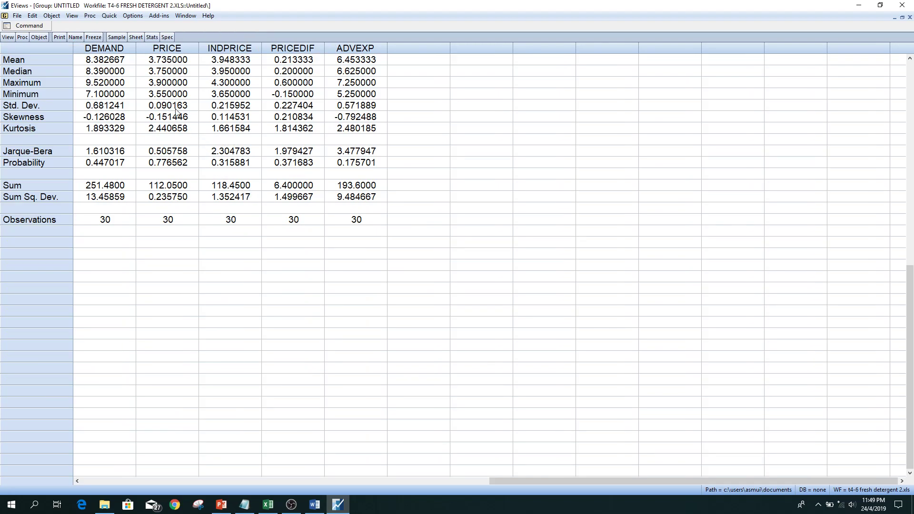
Step: Freeze the descriptive statistics as a table named stats_group, then close the table and minimise the group
click(93, 37)
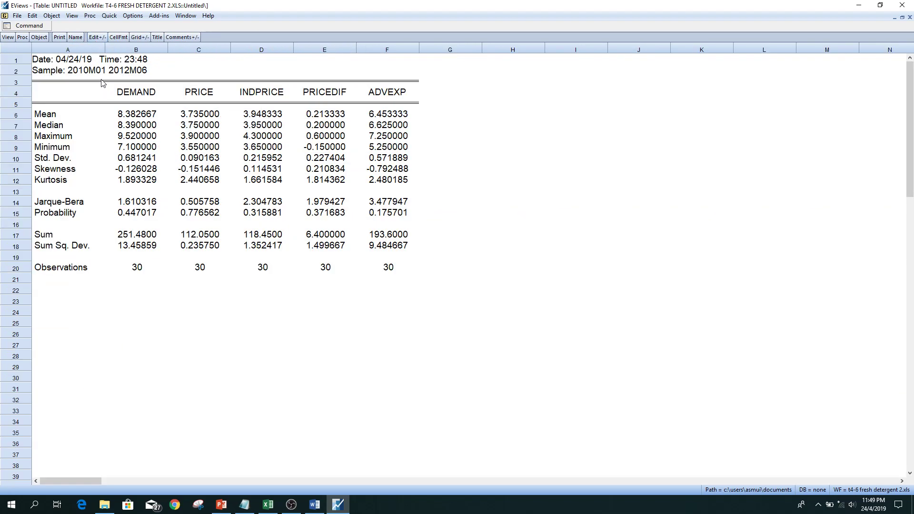
click(75, 38)
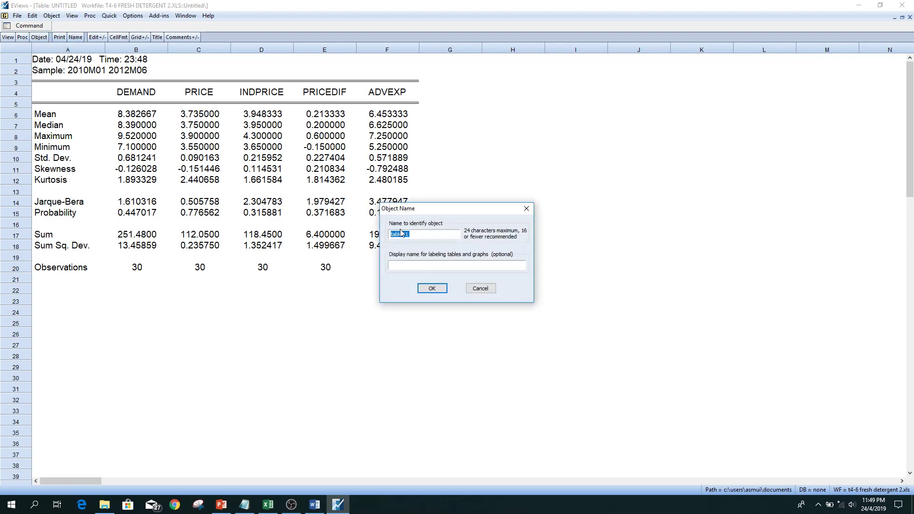
text(stats_group)
click(432, 288)
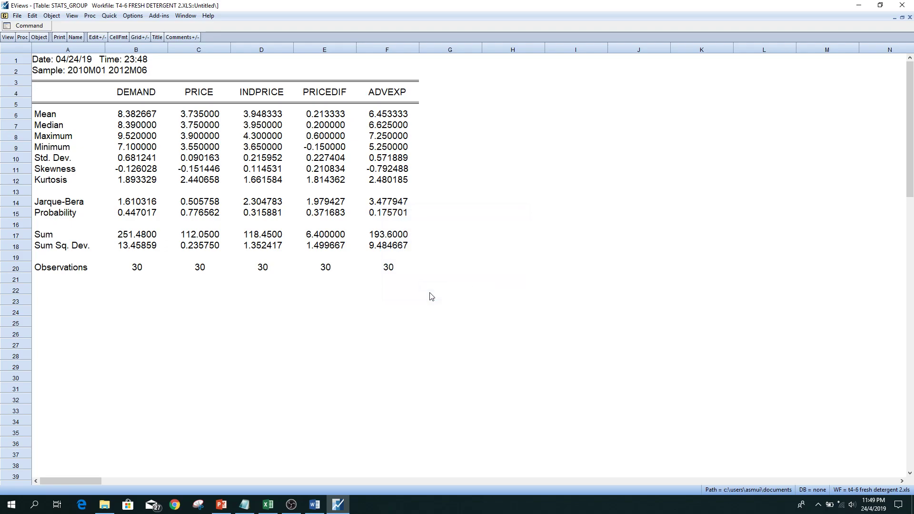
click(910, 17)
click(895, 17)
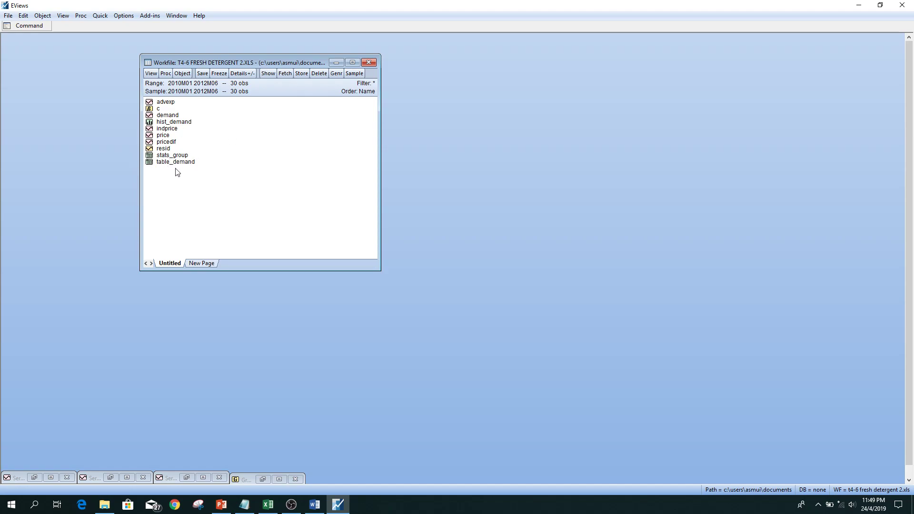
Step: Restore the group and run a covariance analysis with the Ordinary method, outputting Correlation instead of Covariance
click(280, 479)
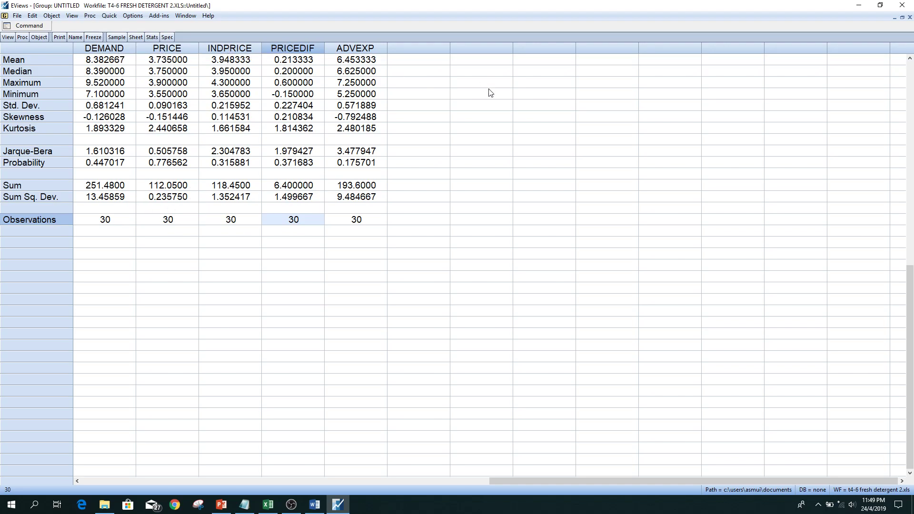
click(8, 38)
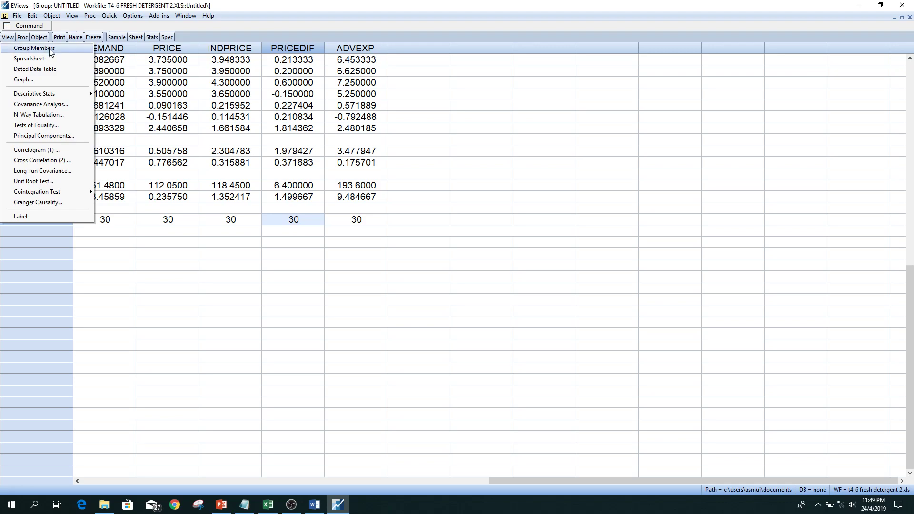
click(58, 108)
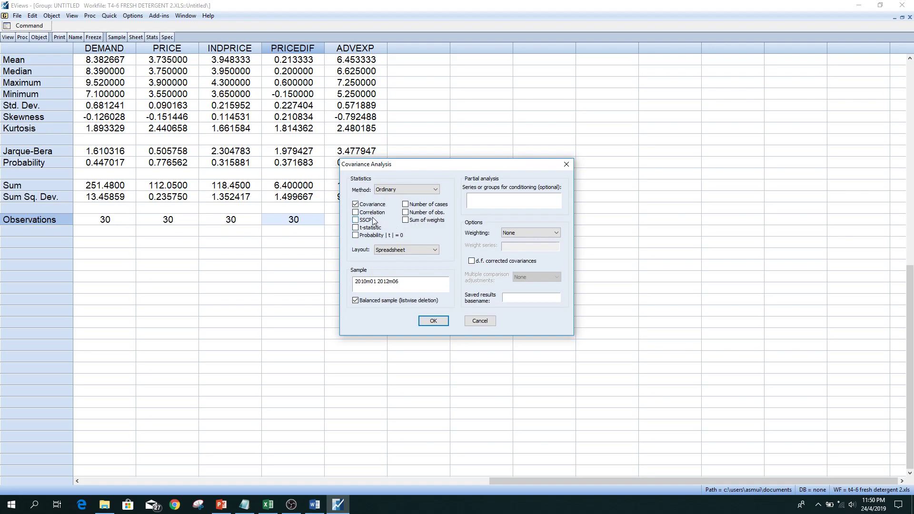
click(356, 212)
click(356, 205)
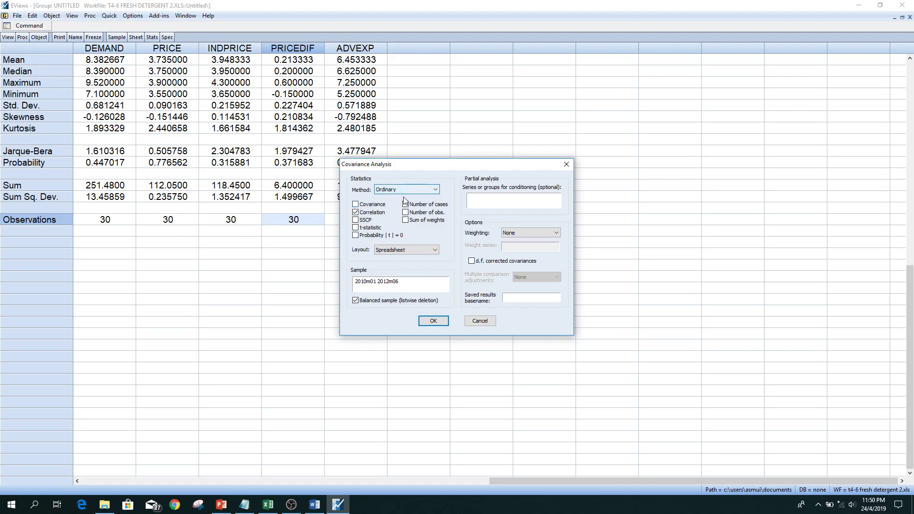
click(434, 321)
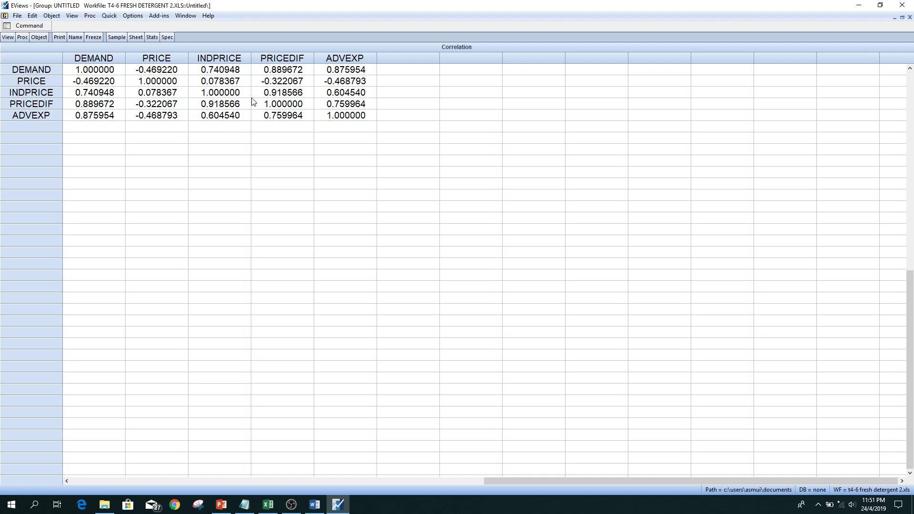
Step: Freeze the correlation matrix as a table and copy all its cells, including the series headings
click(97, 37)
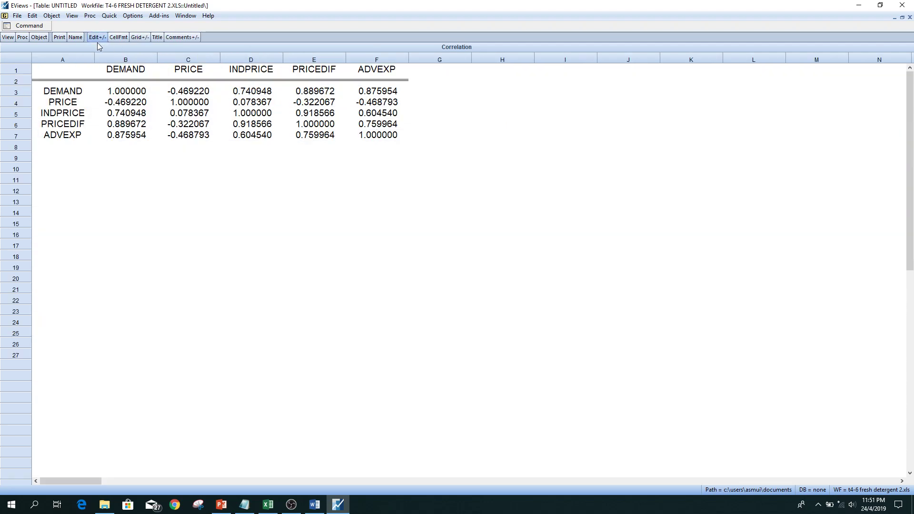
drag(390, 135, 73, 76)
right_click(73, 76)
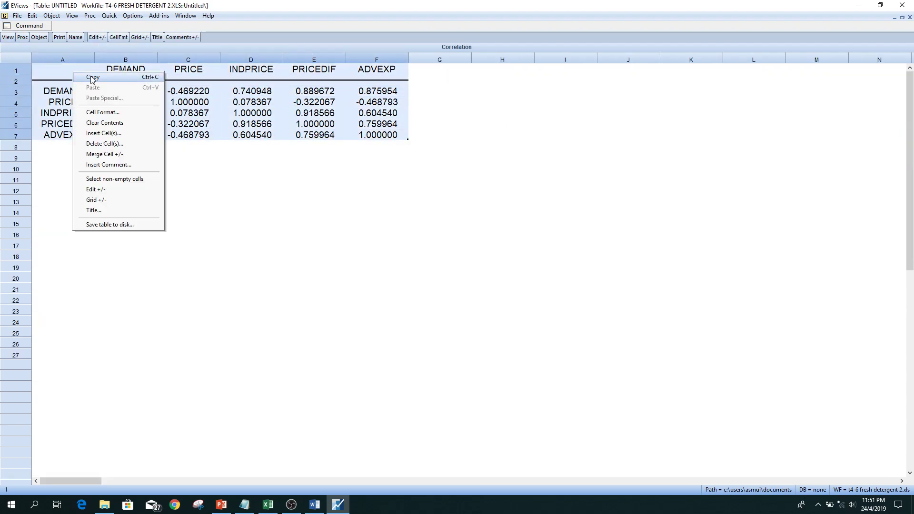
click(91, 77)
click(435, 274)
Step: Switch to Word and paste the correlation table below the Demand graph with Keep Source Formatting
click(314, 505)
double_click(349, 319)
right_click(347, 321)
click(366, 363)
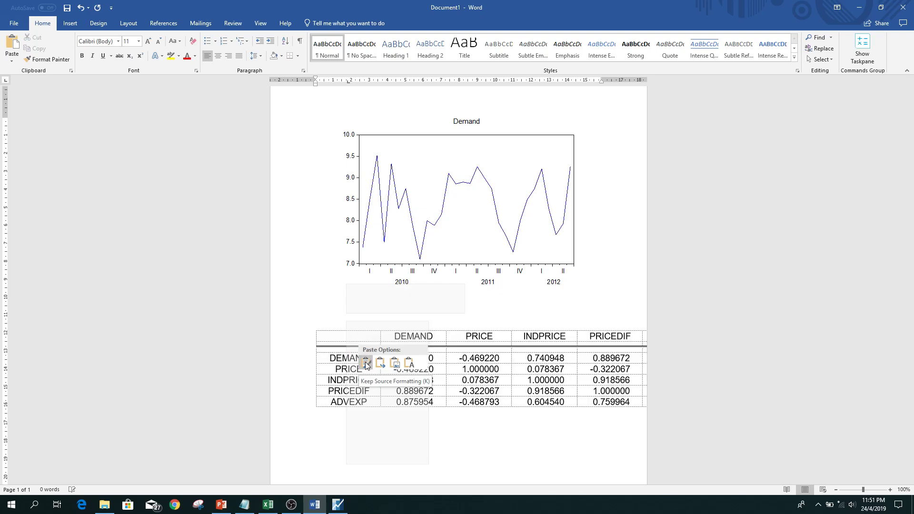
click(313, 327)
right_click(318, 332)
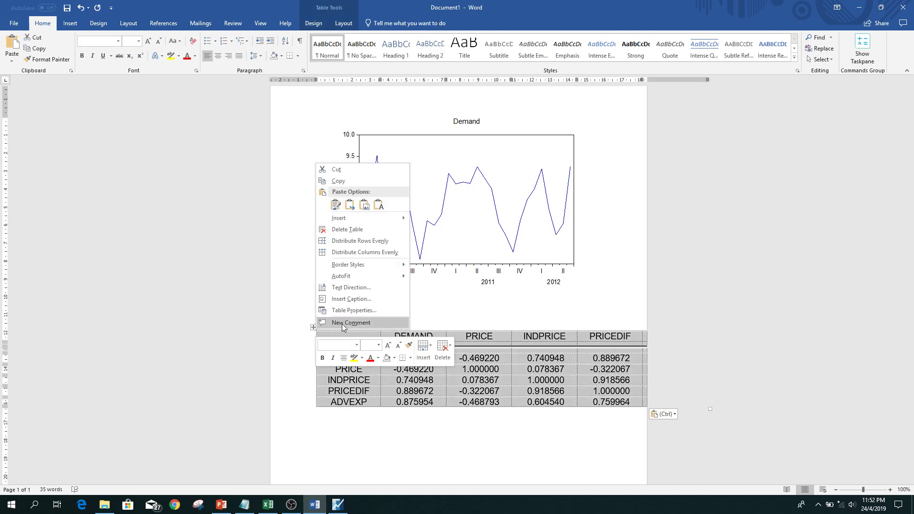
key(Escape)
Step: Switch to EViews and close the untitled correlation table, keeping it under the suggested name table01
click(338, 505)
click(209, 268)
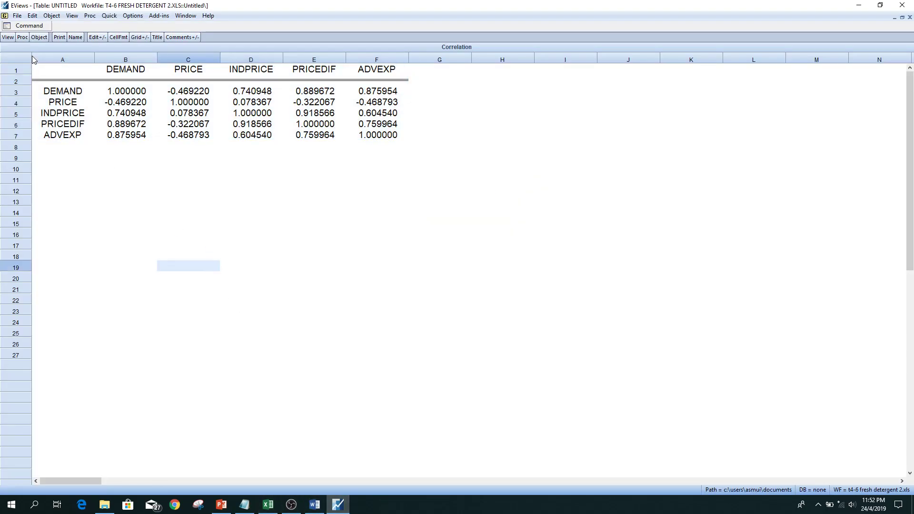
click(8, 37)
click(208, 170)
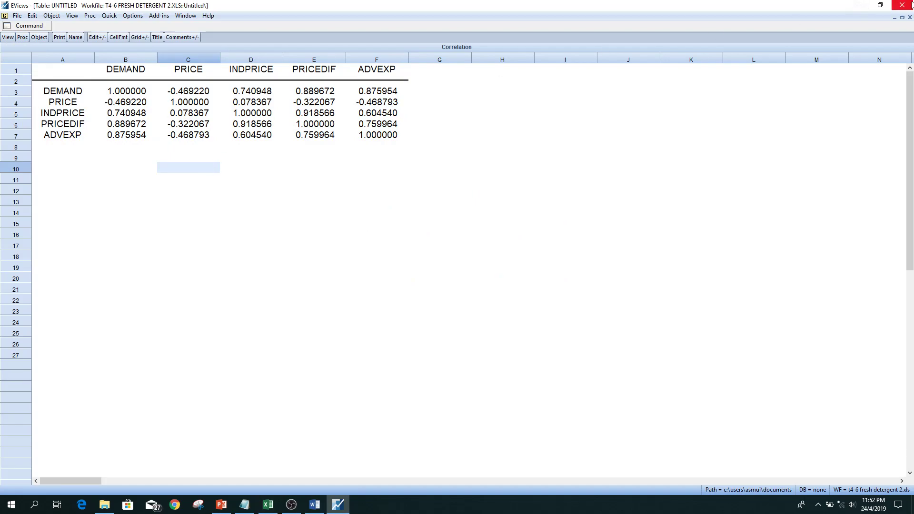
click(909, 19)
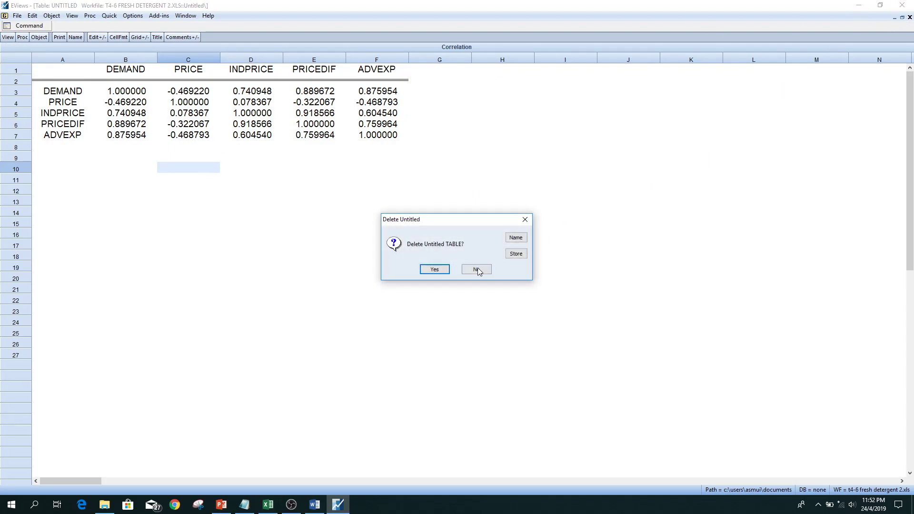
click(522, 238)
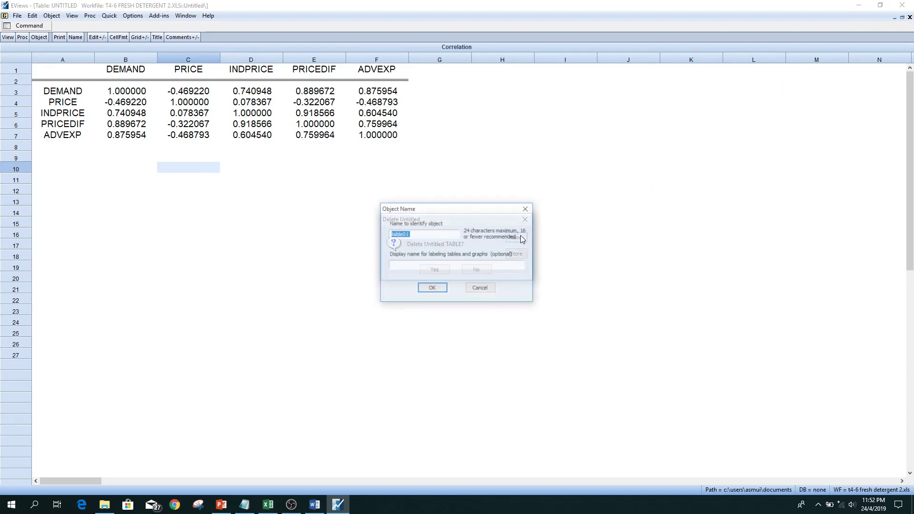
click(431, 287)
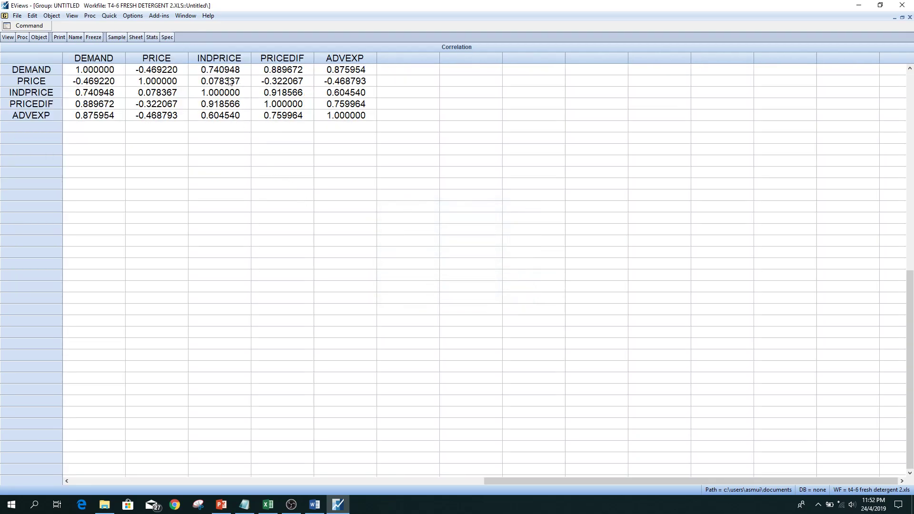
Step: Plot all series in the group as Line & Symbol graphs, using Multiple graphs for the multiple series setting
click(8, 37)
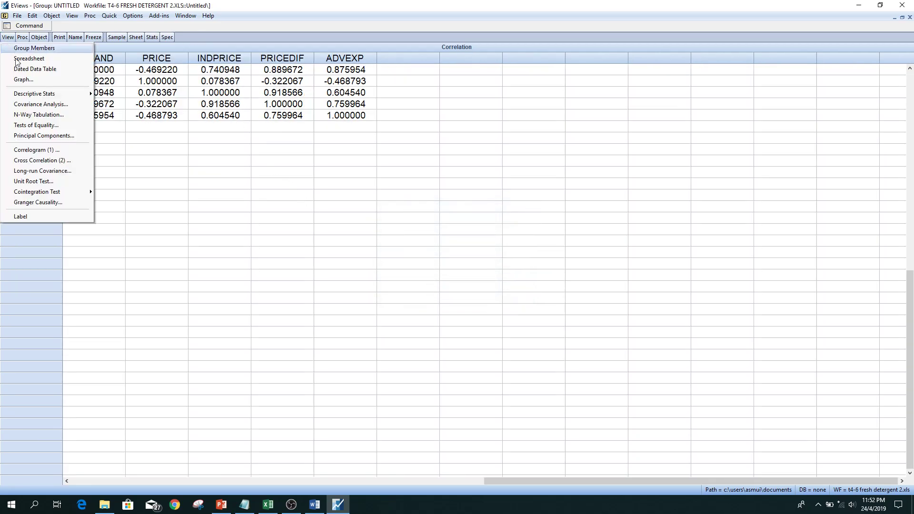
click(30, 82)
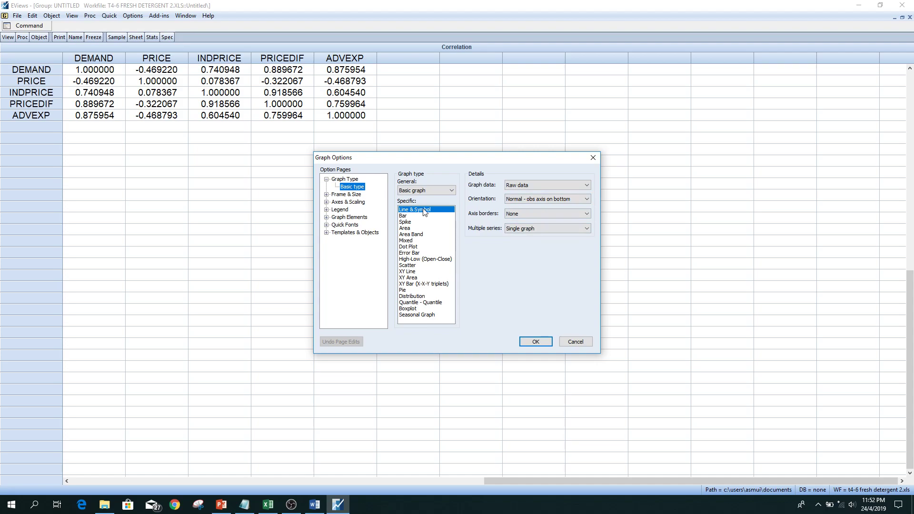
click(530, 231)
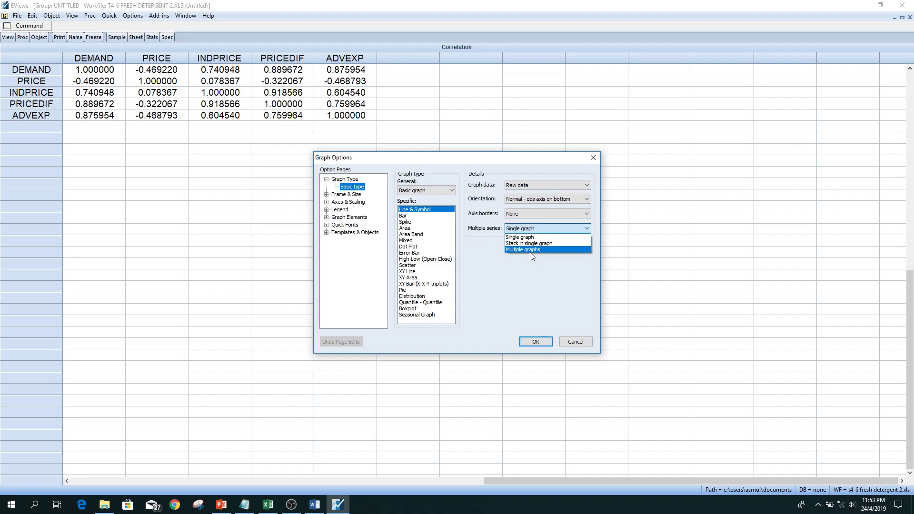
click(530, 251)
click(536, 342)
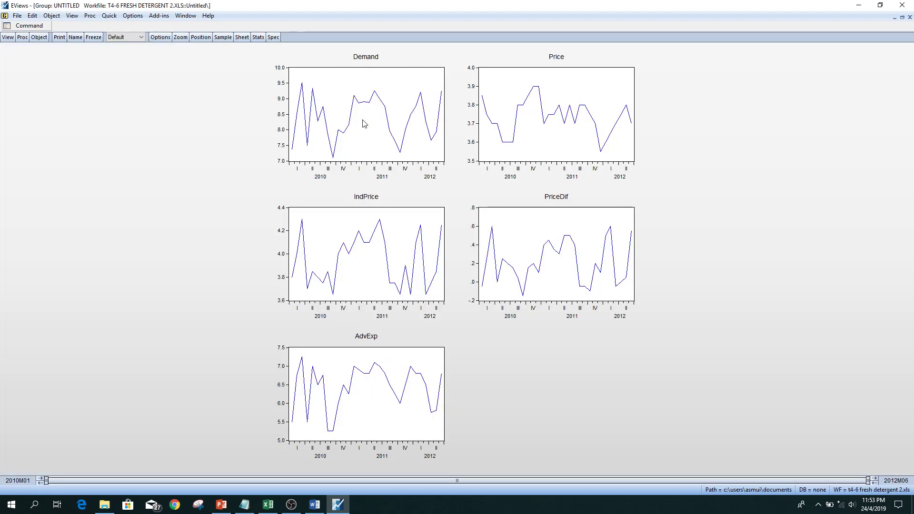
mouse_move(407, 118)
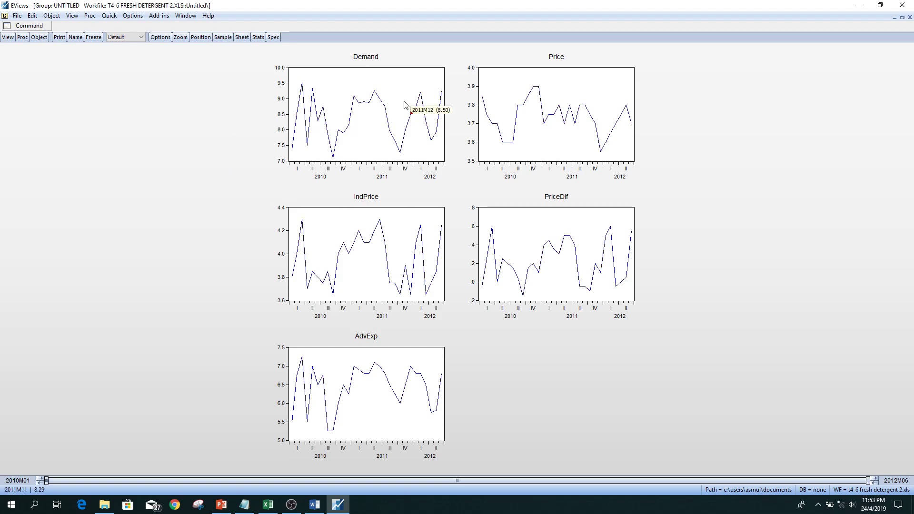
Step: Change the group's graph type to Scatter with multiple series set to Multiple graphs - First vs. All
click(7, 38)
click(26, 81)
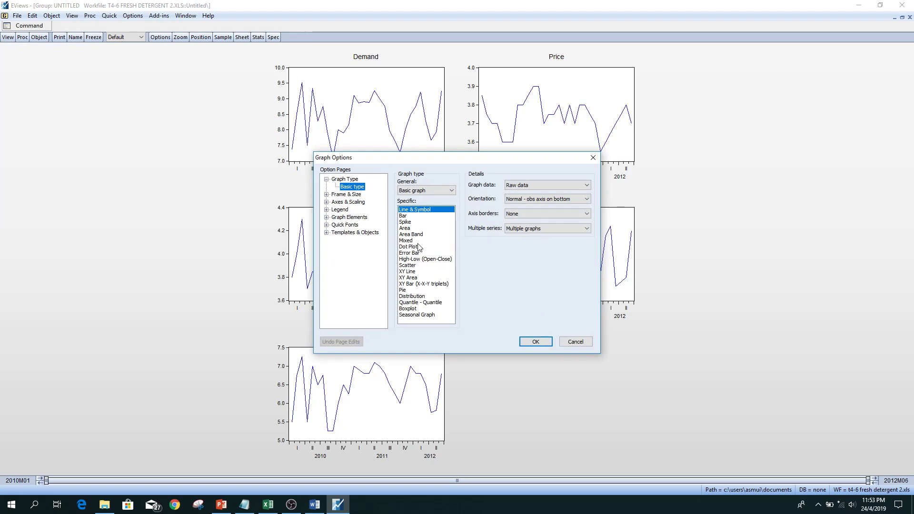
click(419, 265)
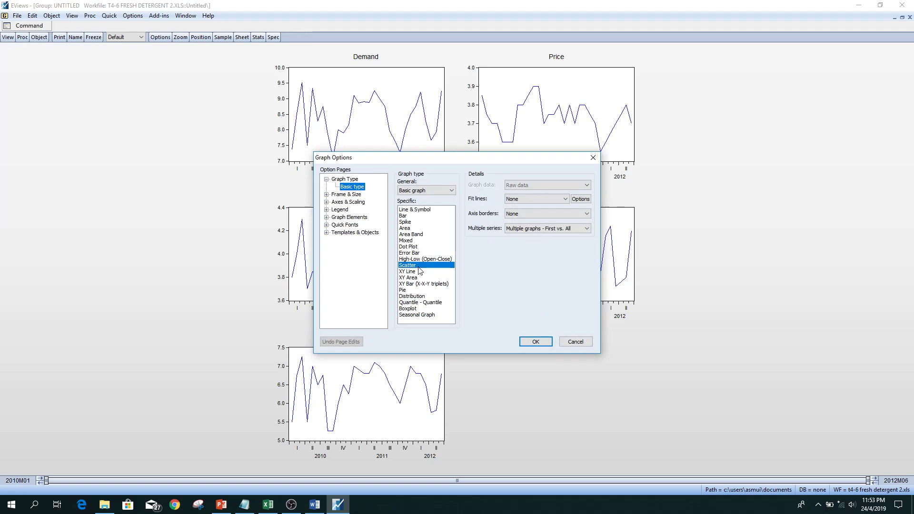
click(575, 229)
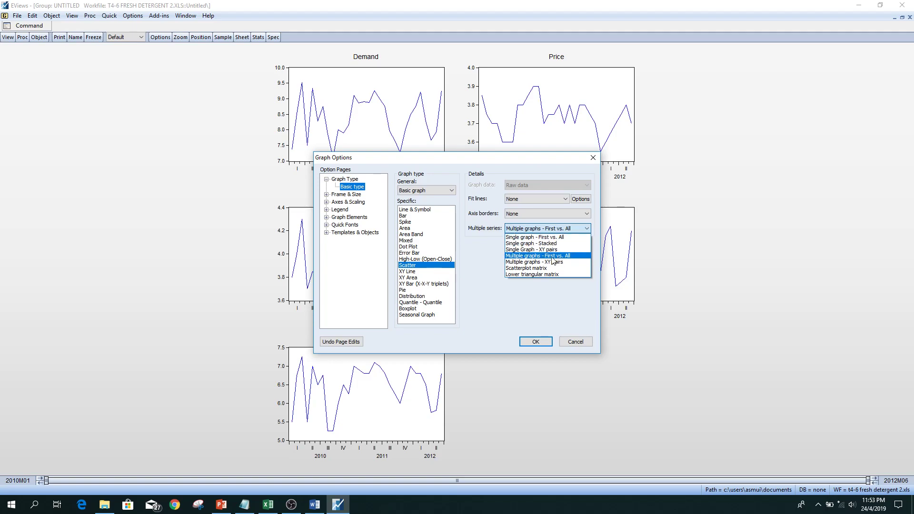
click(586, 258)
click(538, 340)
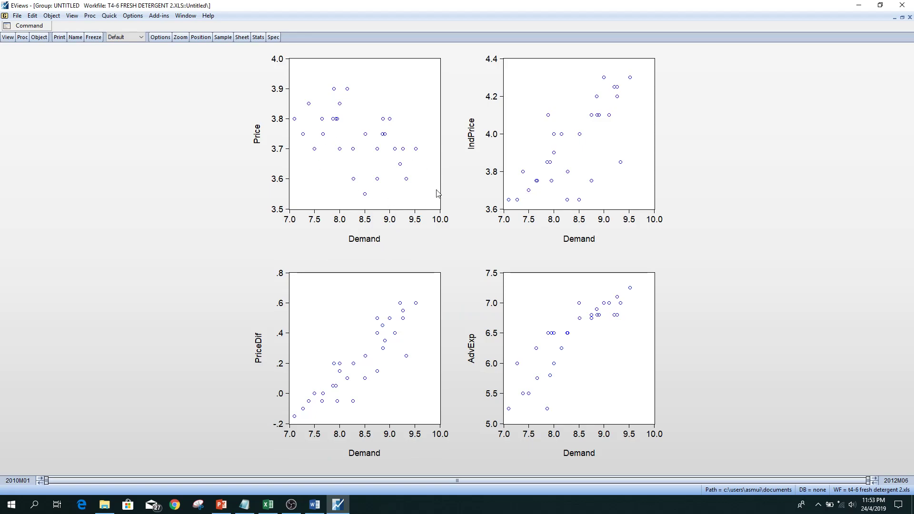
mouse_move(365, 134)
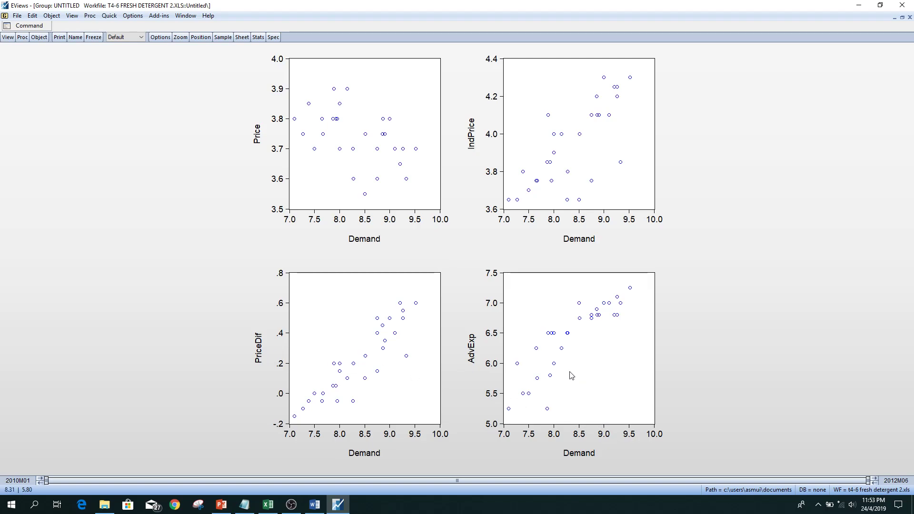
Step: Copy the four Demand scatterplots to the clipboard
click(567, 186)
right_click(361, 175)
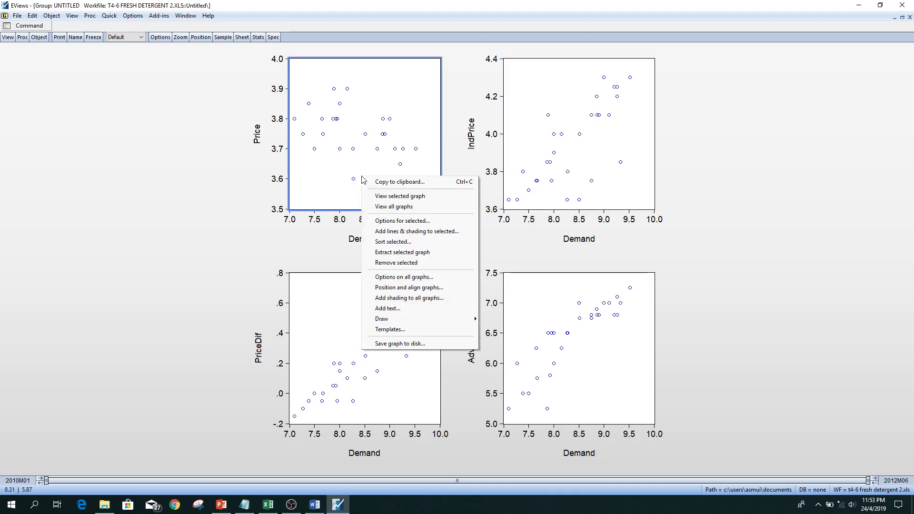
click(399, 191)
Step: Switch to Word, add blank lines below the correlation table to reach a second page, and paste the scatterplots there
click(315, 505)
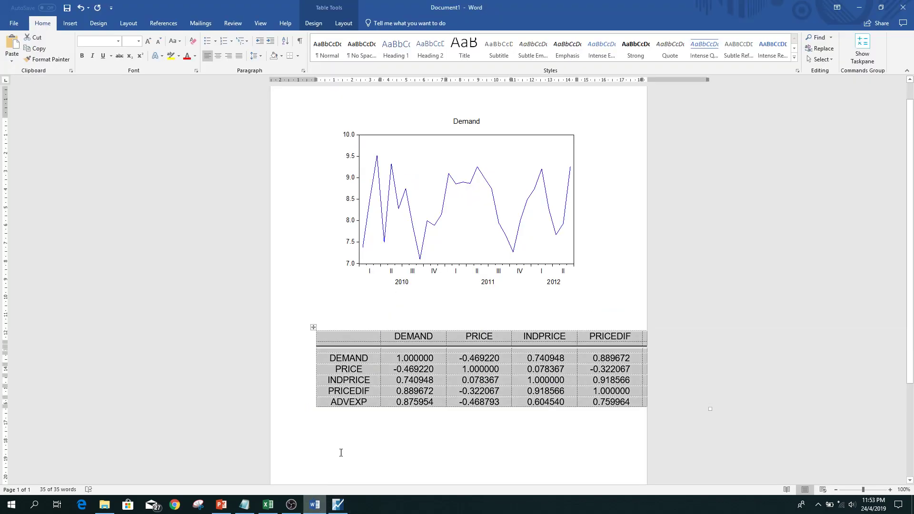
click(364, 450)
scroll(364, 450, down, 2)
key(Return)
key(Return)
key(Return)
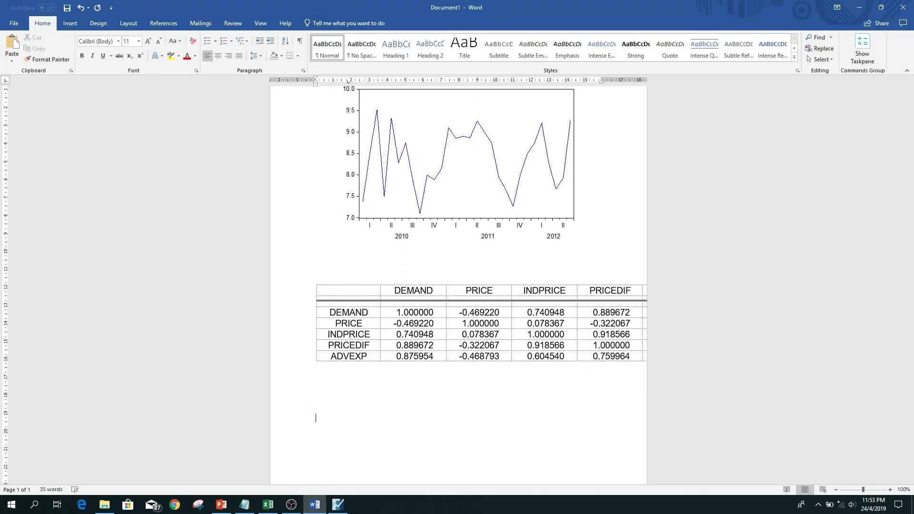
key(Return)
key(Return)
key(Return)
key(Return)
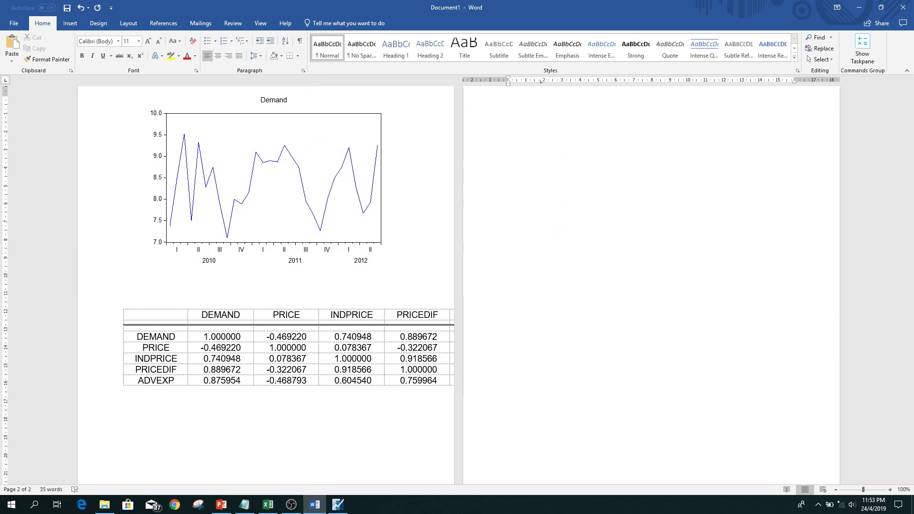
key(ctrl+v)
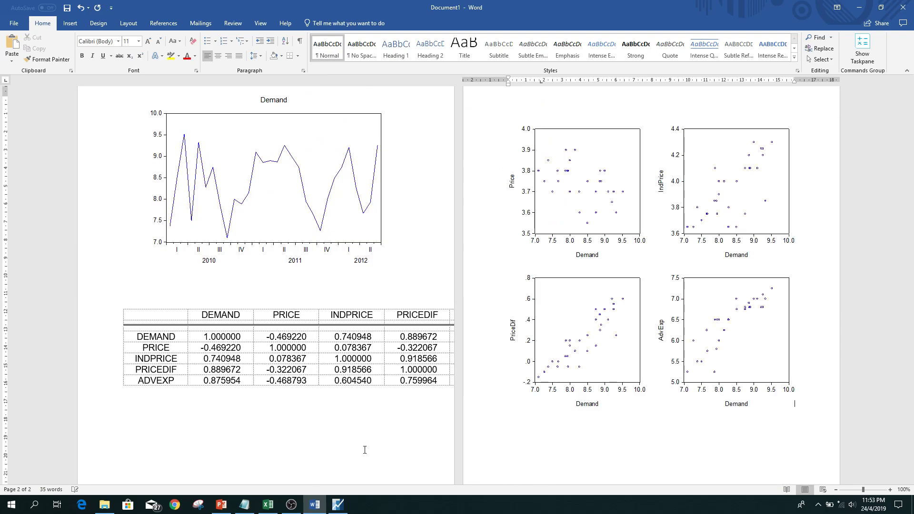
scroll(524, 423, down, 5)
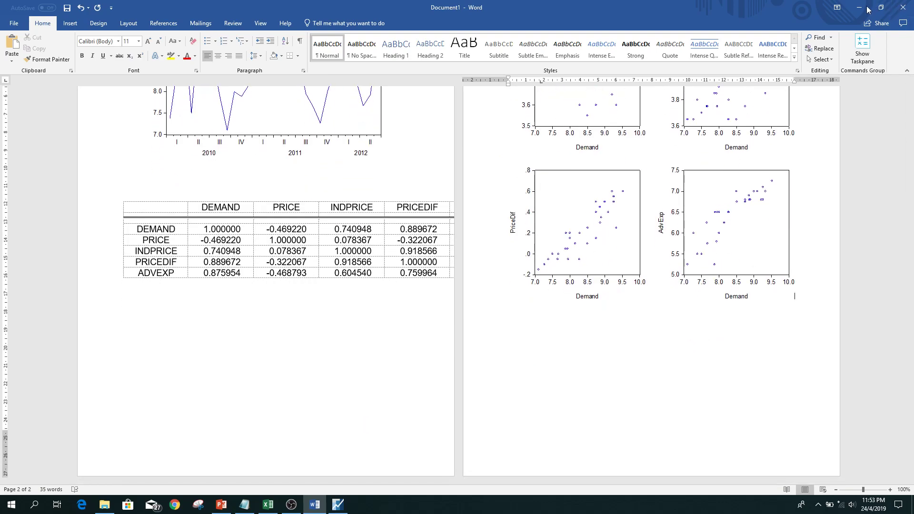
scroll(414, 388, up, 3)
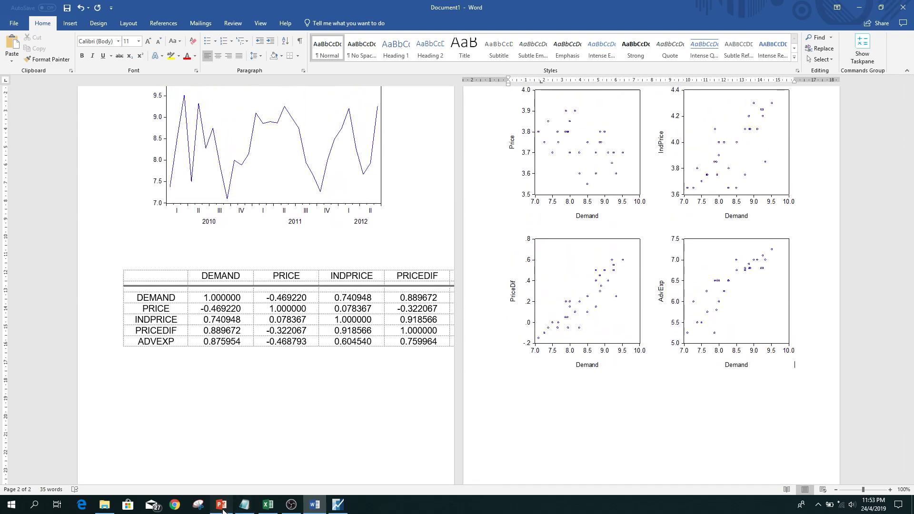
Step: Switch to PowerPoint and show slide 3, Introduction to E-Views
click(223, 504)
click(113, 282)
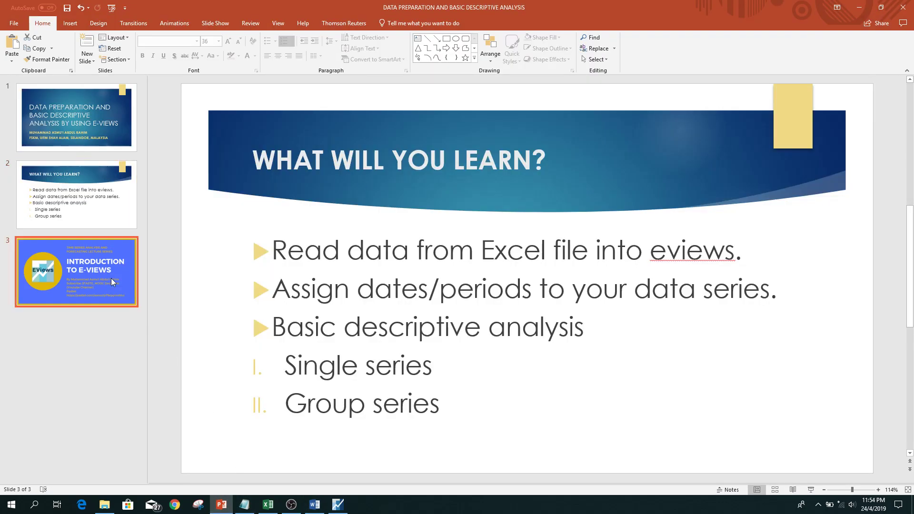